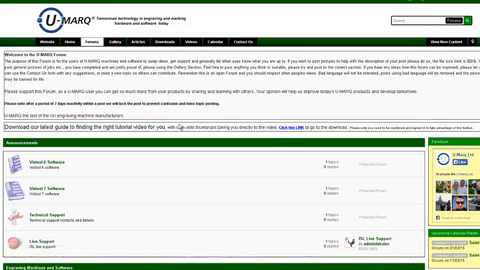
scroll(180, 128, down, 1)
scroll(180, 128, down, 3)
scroll(180, 128, down, 2)
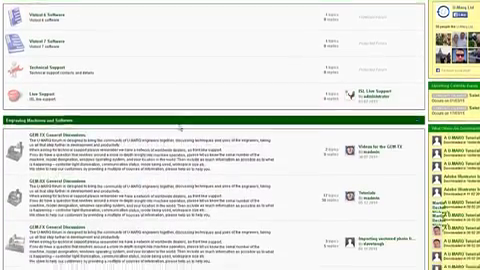
scroll(180, 128, down, 3)
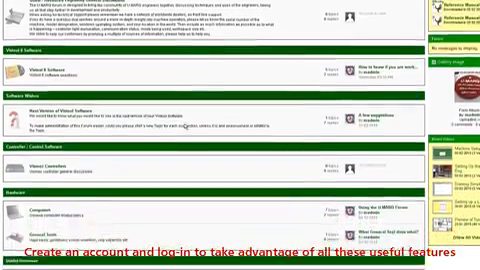
scroll(183, 126, down, 4)
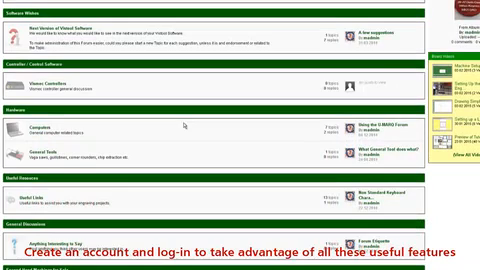
scroll(184, 126, down, 1)
scroll(185, 126, down, 1)
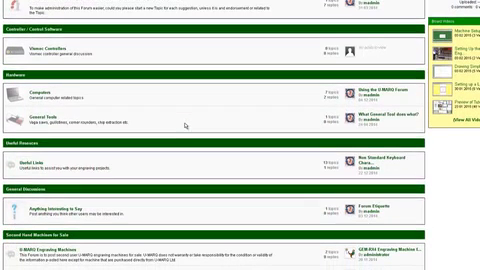
scroll(150, 162, up, 2)
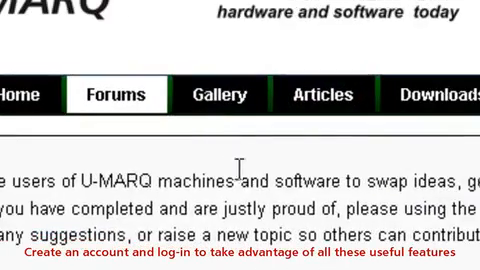
- Browse the Gallery section of the U-MARQ forum site
click(208, 100)
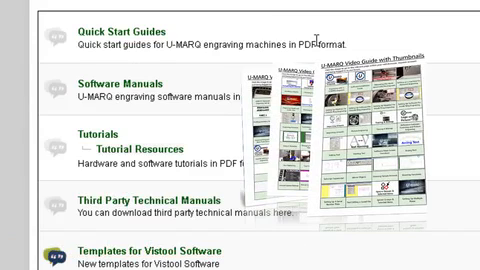
scroll(316, 40, down, 3)
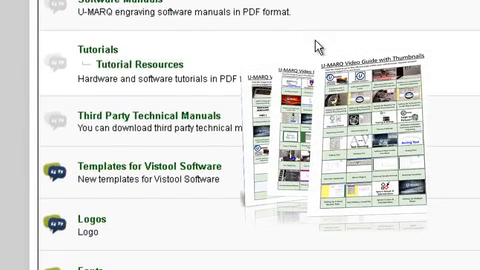
scroll(316, 45, down, 3)
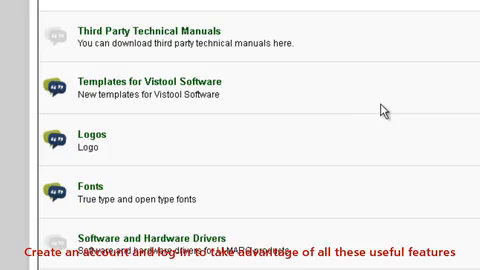
scroll(383, 111, up, 2)
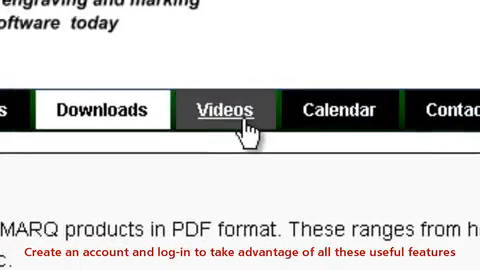
- Browse the Engraving Machines video category in the Videos section
click(245, 133)
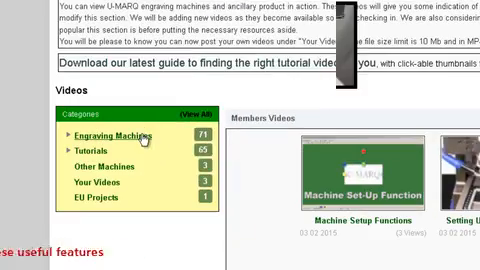
click(145, 137)
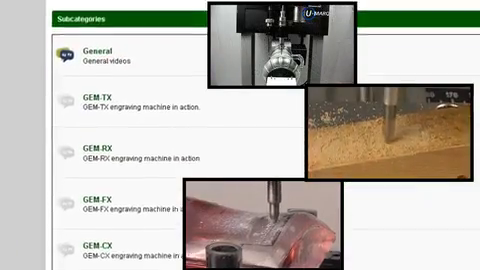
scroll(130, 150, down, 1)
scroll(130, 150, down, 2)
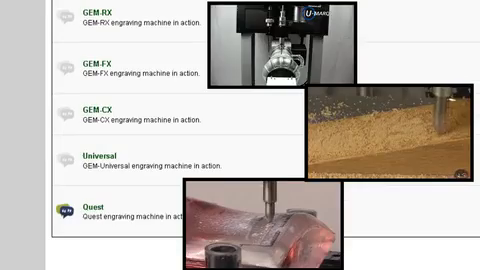
scroll(259, 60, up, 1)
scroll(259, 60, up, 2)
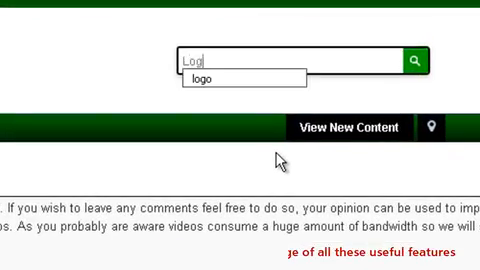
- Search the site for 'logo' and filter results by Forums, Videos, then Downloads
key(Return)
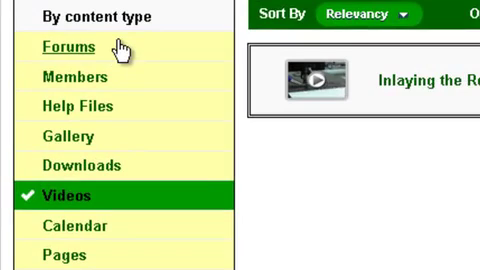
click(121, 51)
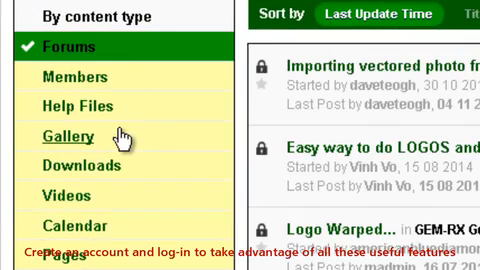
click(112, 208)
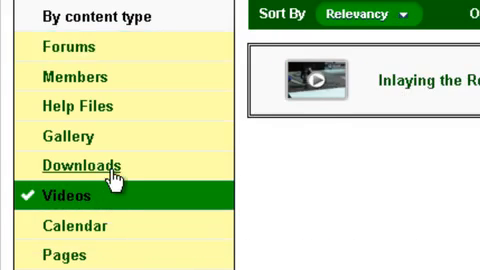
click(112, 172)
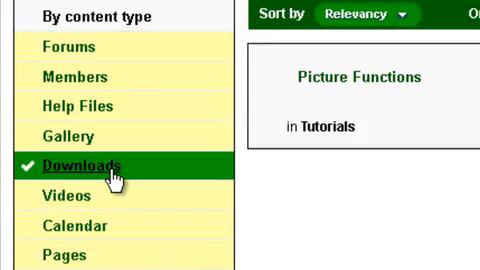